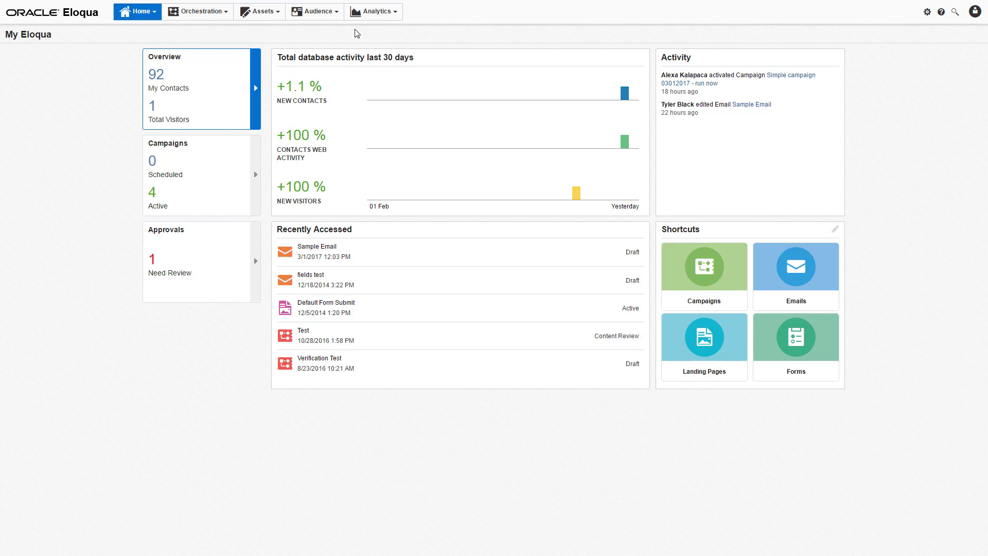
Go to the Contacts Overview page from the Audience menu.
left_click(331, 13)
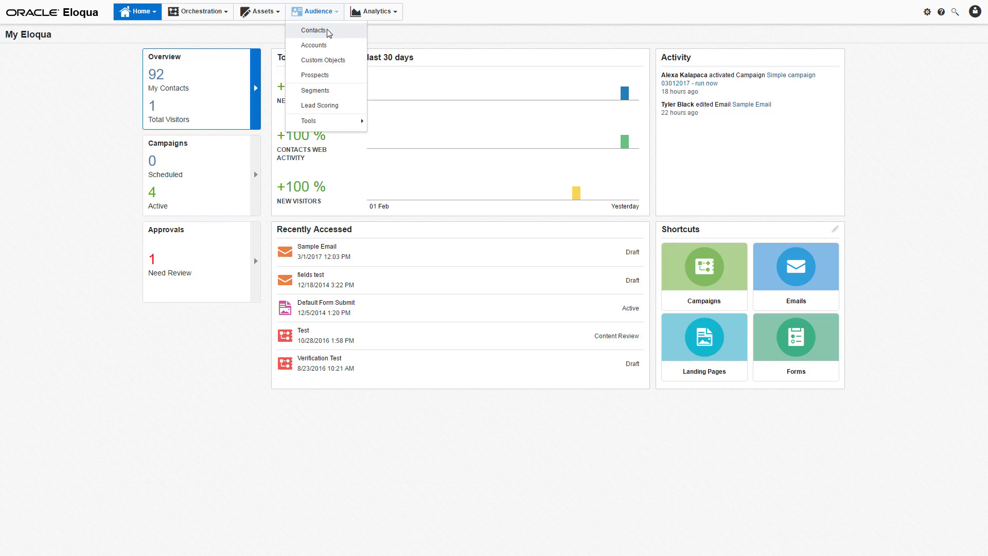
left_click(329, 30)
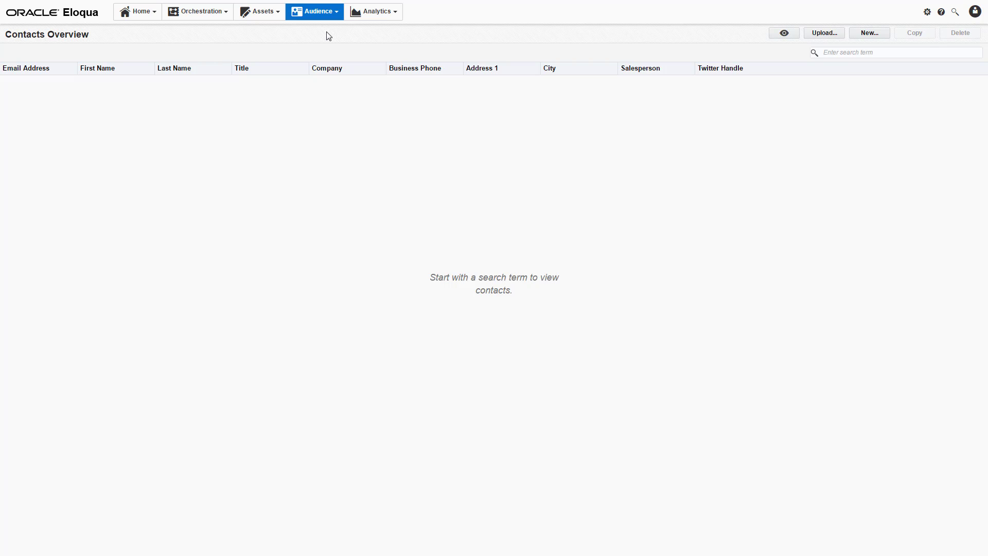
Start an upload named 'Sample Contact Upload' with Excel source and Add Or Update Contacts purpose.
left_click(809, 32)
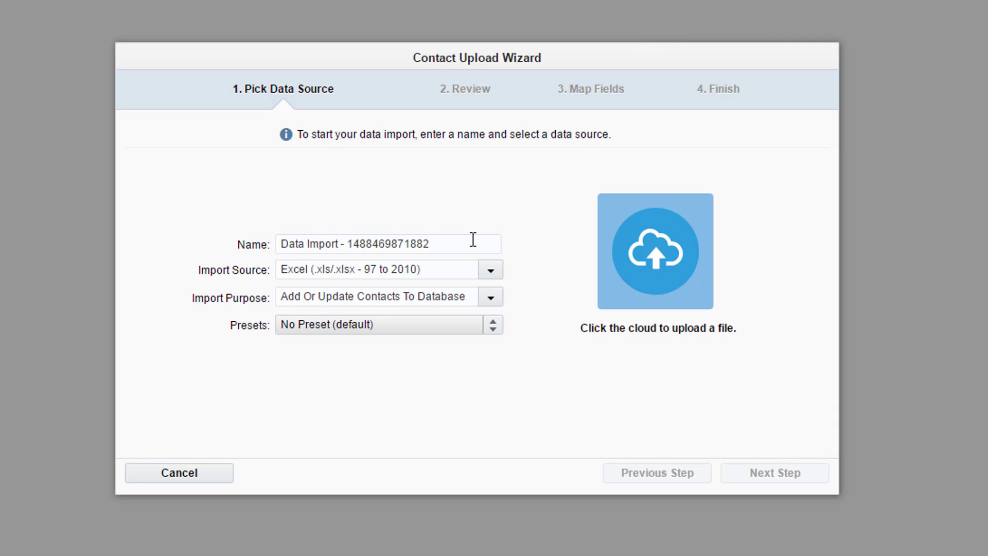
left_click_drag(466, 241, 267, 240)
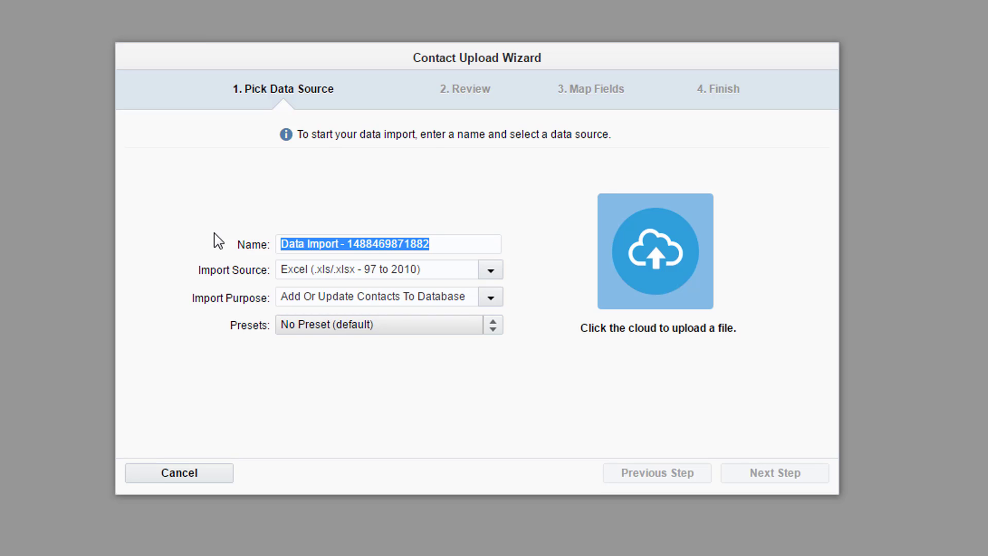
type("Sample Co")
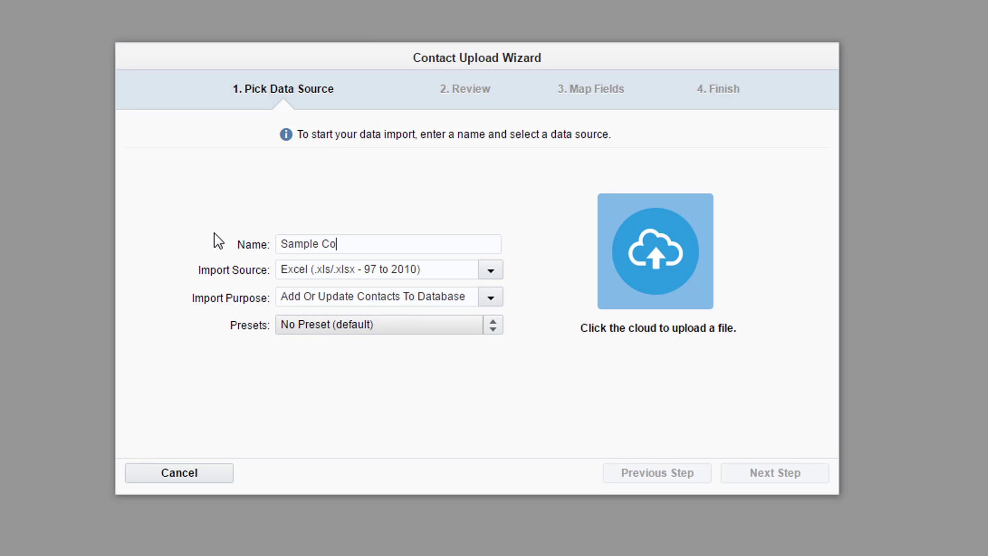
type("ntact Upload")
left_click(489, 271)
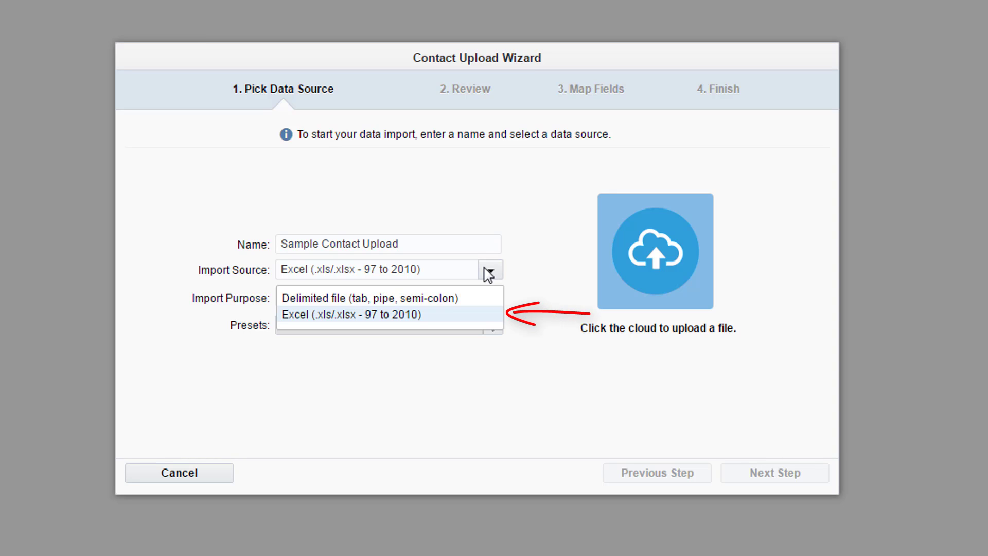
left_click(489, 274)
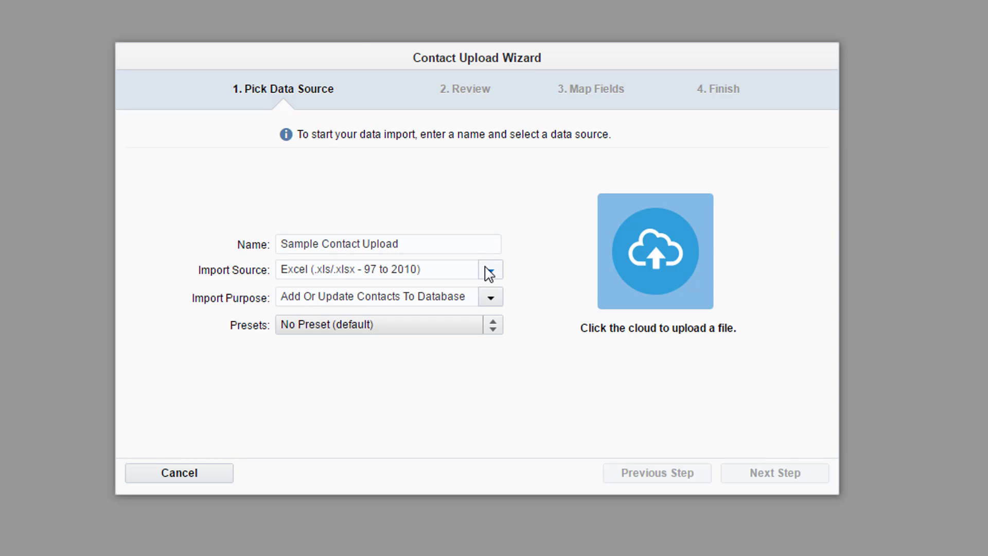
left_click(489, 301)
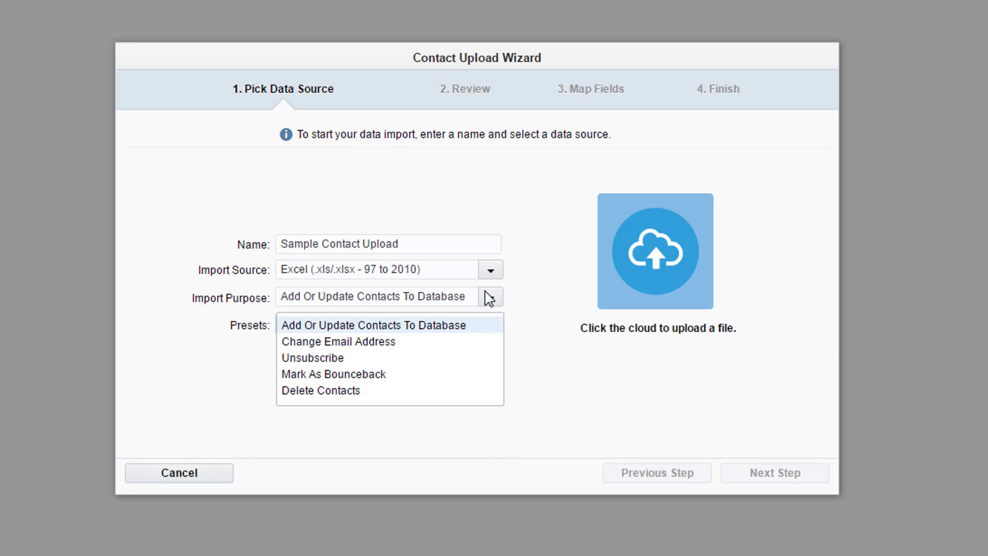
left_click(489, 298)
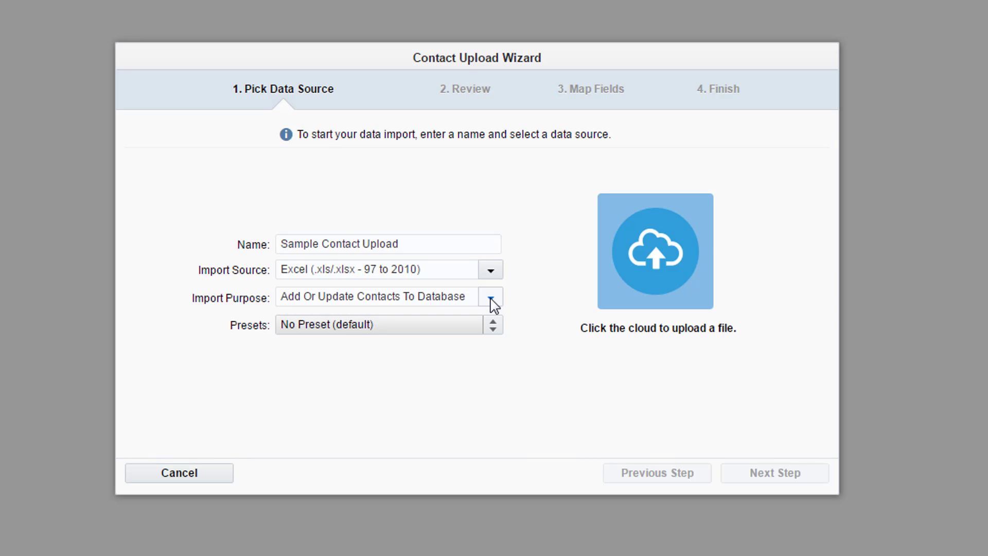
Upload Uploading_Contacts_Spreadsheet.xlsx, review the seven-contact preview, and proceed to field mapping.
left_click(663, 304)
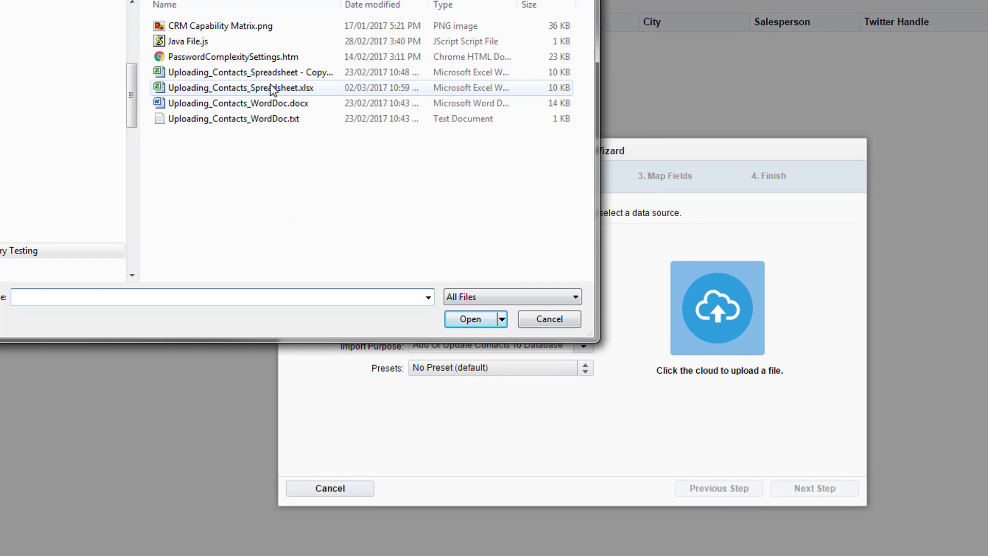
left_click(245, 88)
left_click(481, 318)
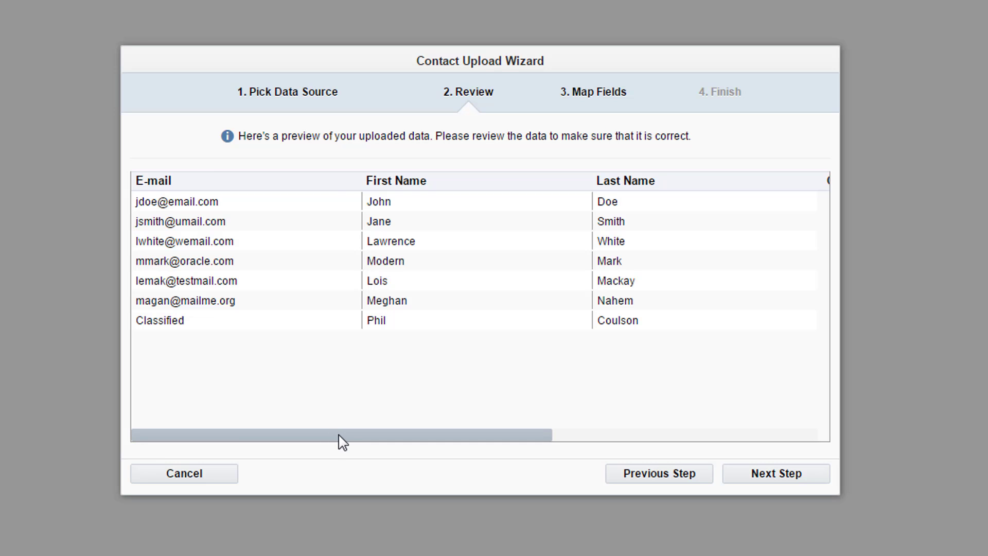
left_click_drag(339, 436, 653, 434)
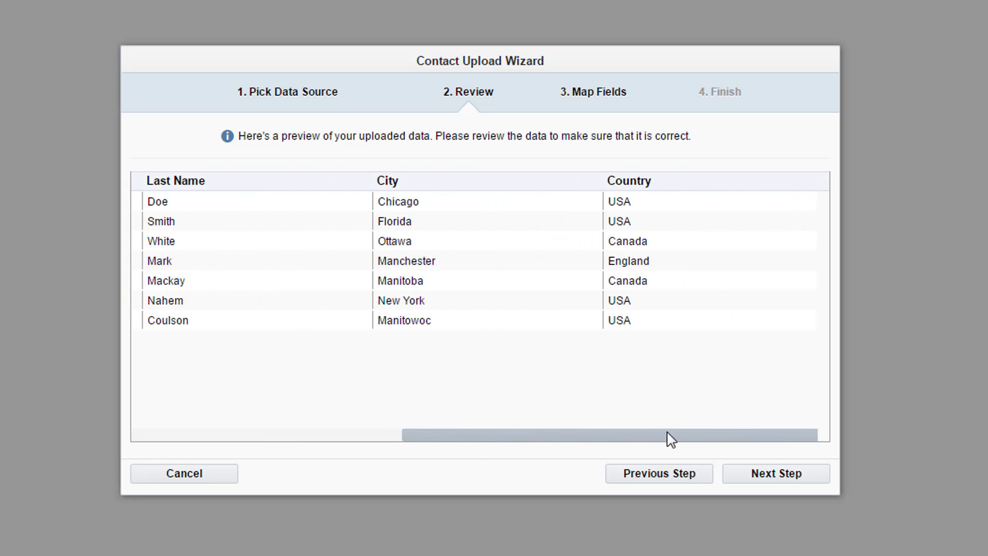
left_click(763, 482)
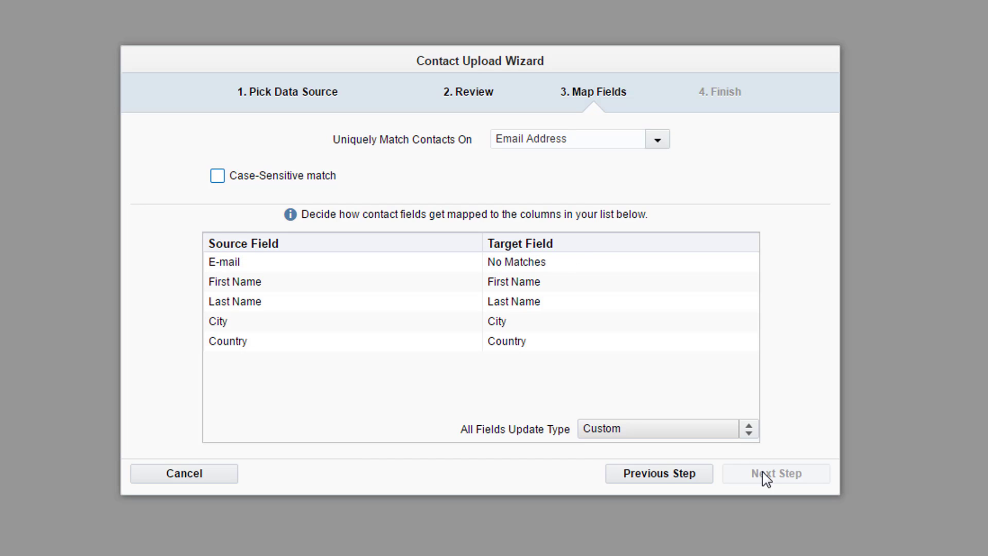
Map the E-mail column to the Email Address contact field.
left_click(544, 270)
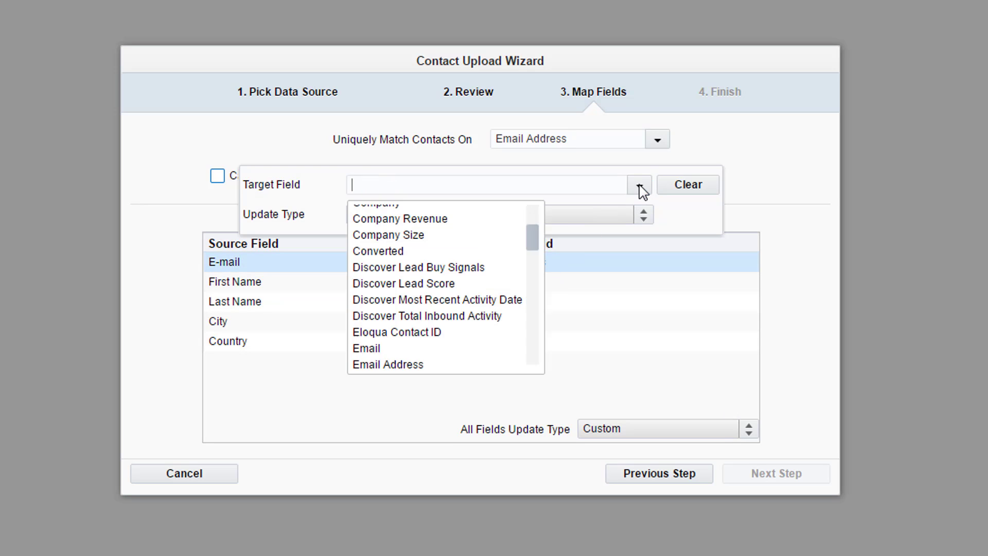
left_click(408, 366)
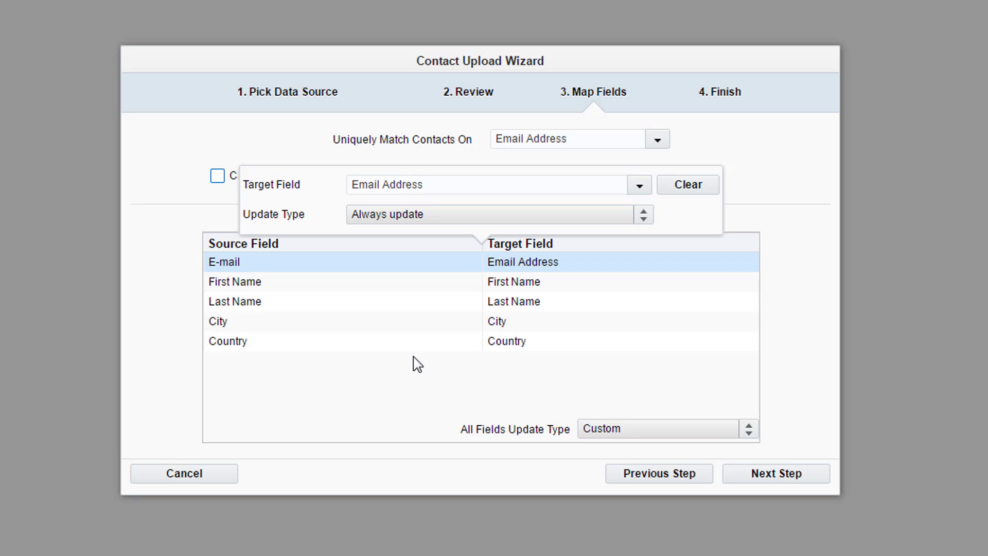
left_click(791, 319)
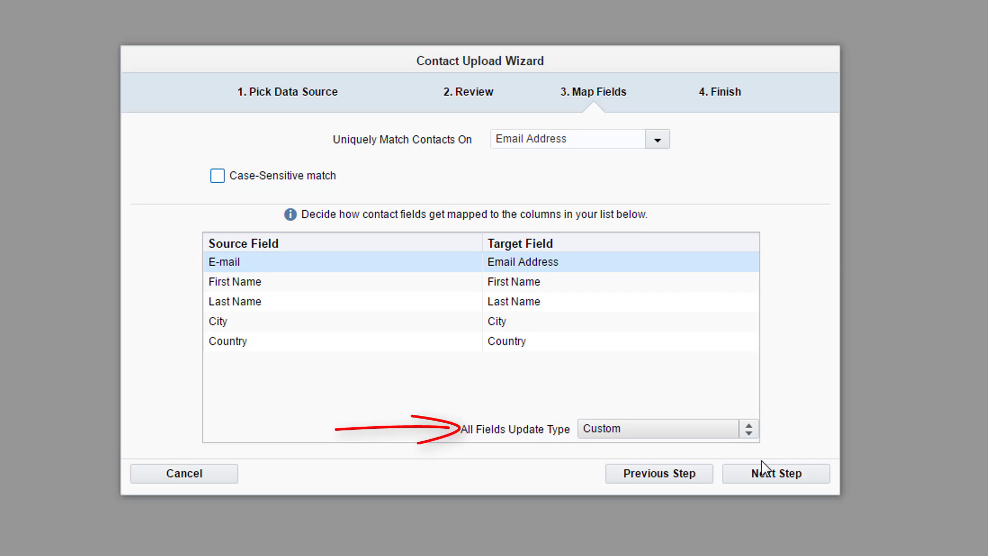
Set the All Fields update type to Set to default and continue to the Finish step.
left_click(749, 430)
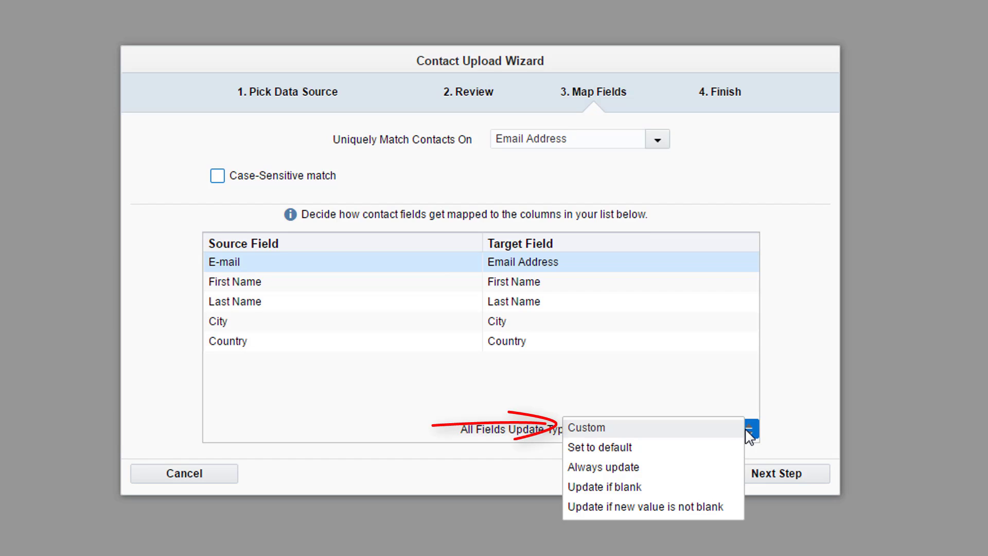
left_click(716, 458)
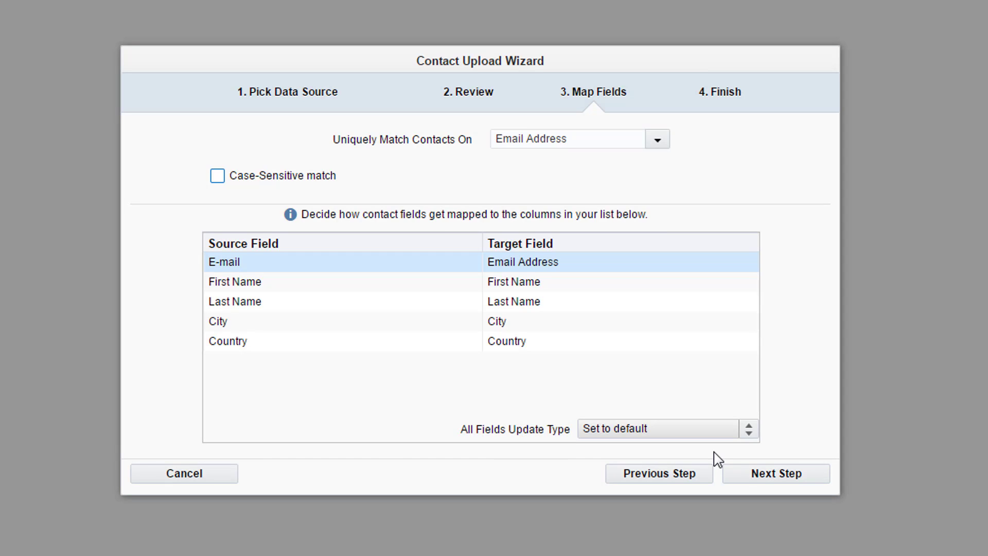
left_click(736, 478)
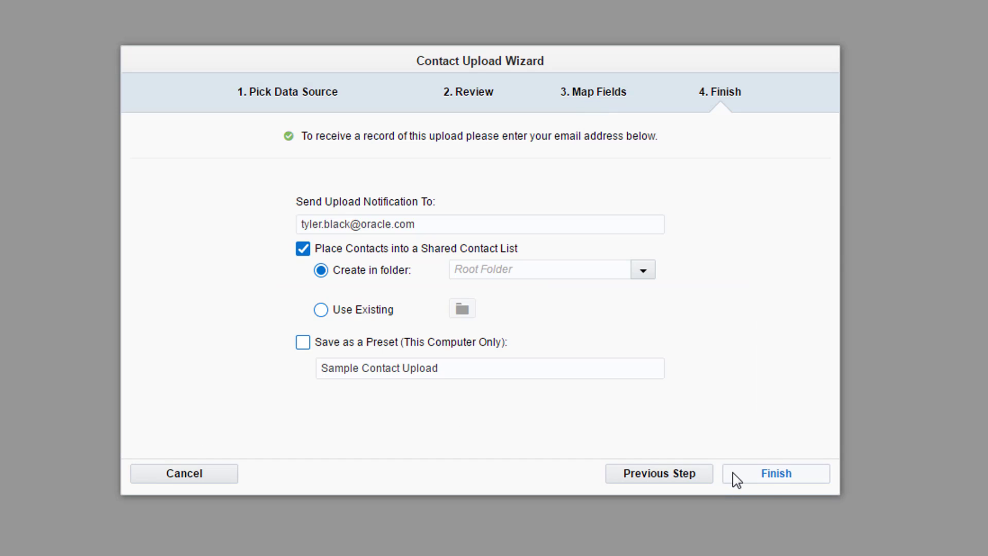
Finish the upload with Place Contacts into a Shared Contact List unchecked.
left_click(303, 250)
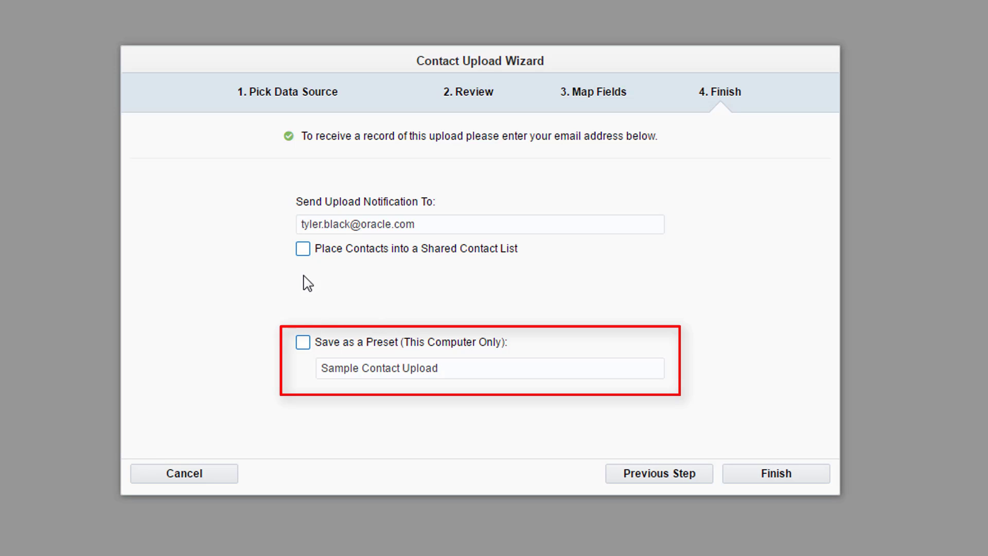
left_click(740, 477)
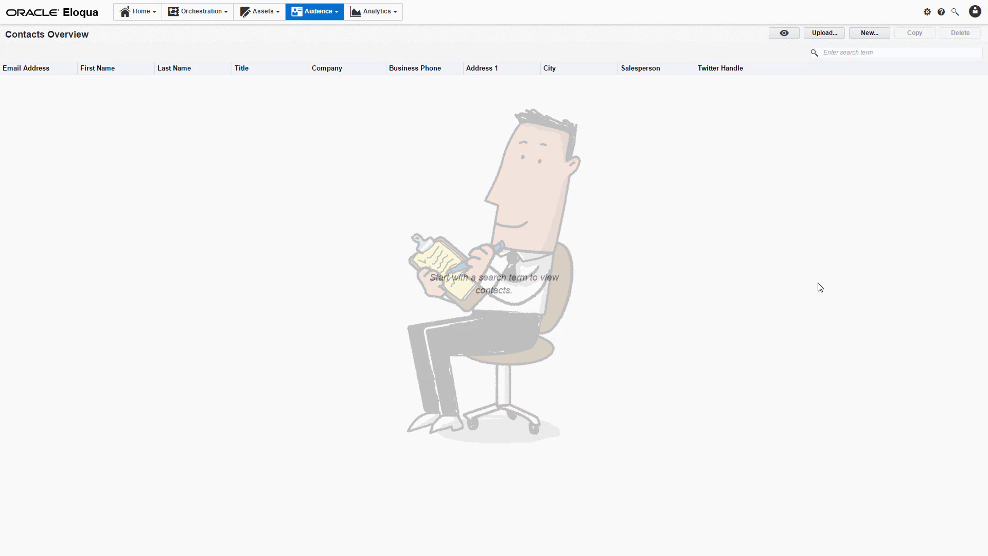
Search contacts for 'Meg', open the matching uploaded contact, then close its details.
left_click(843, 53)
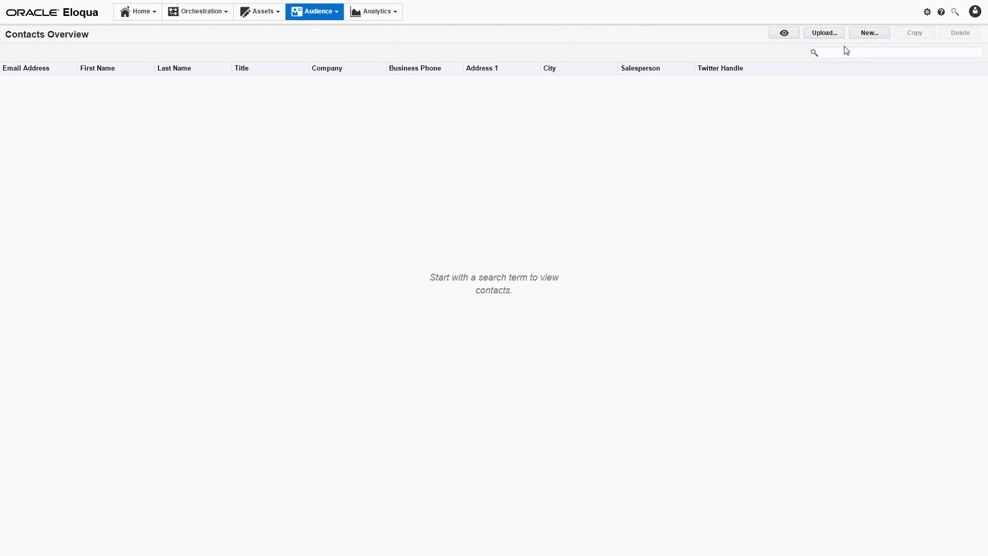
type("Megh")
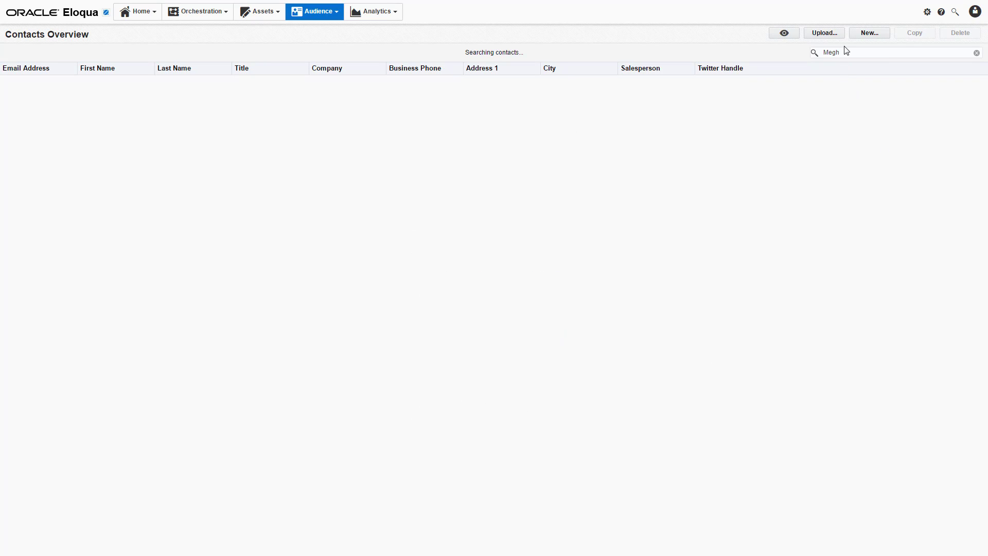
double_click(419, 85)
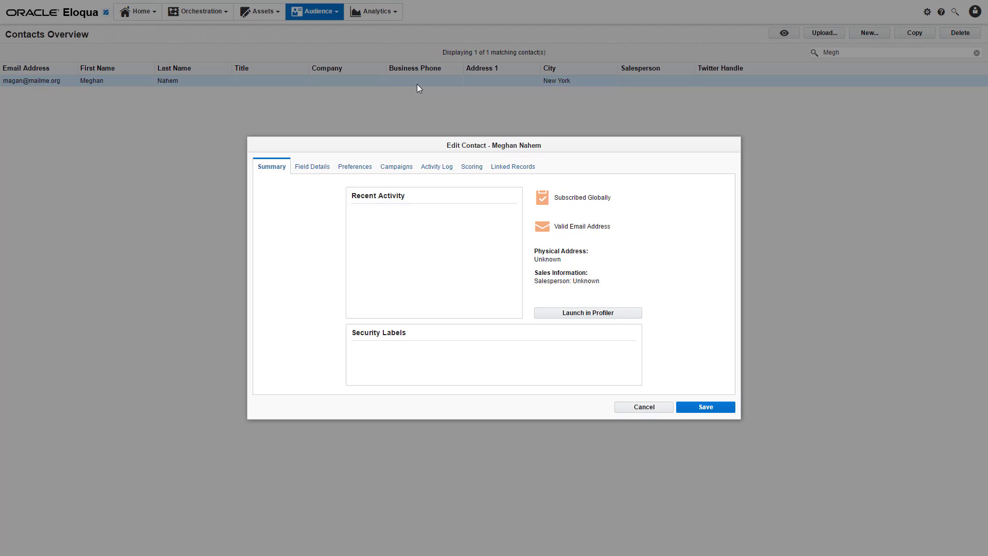
key("Escape")
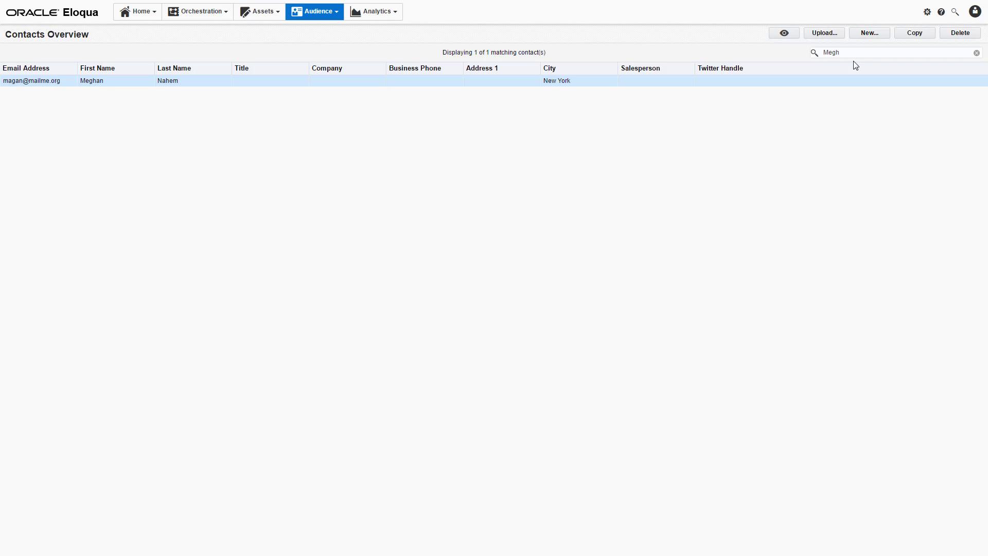
left_click_drag(844, 52, 833, 52)
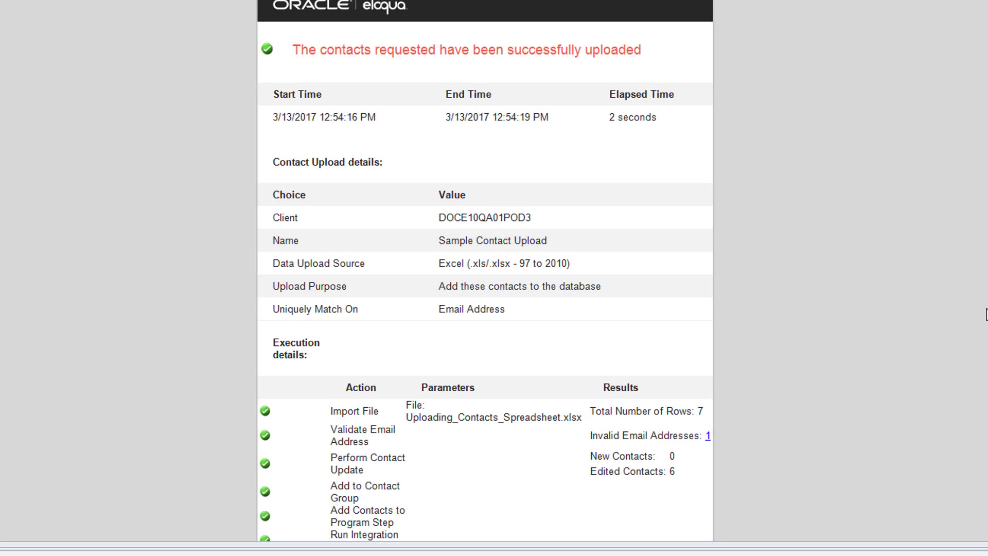
scroll(985, 306, "down", 3)
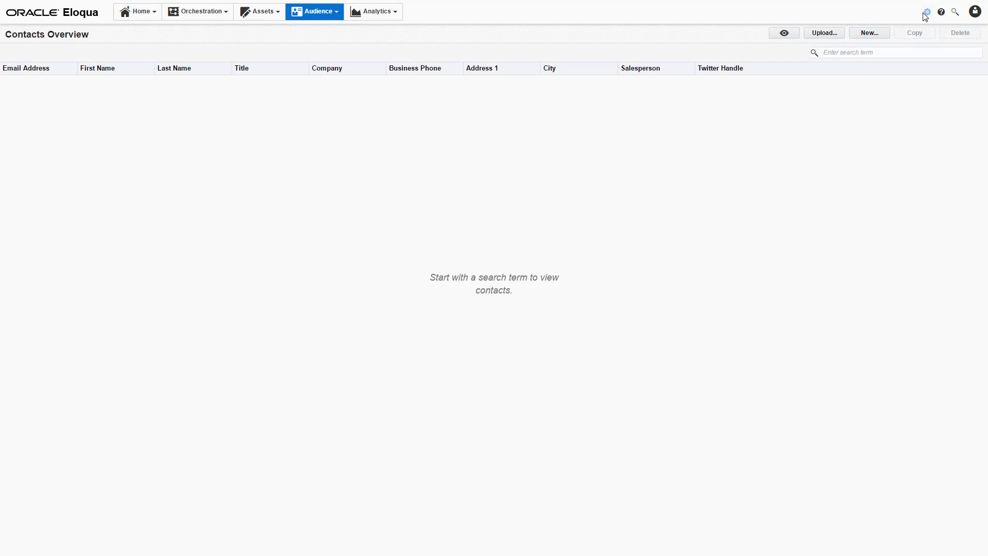
Open Settings > Integration, switch to the Inbound tab, and open a data source management page.
left_click(927, 12)
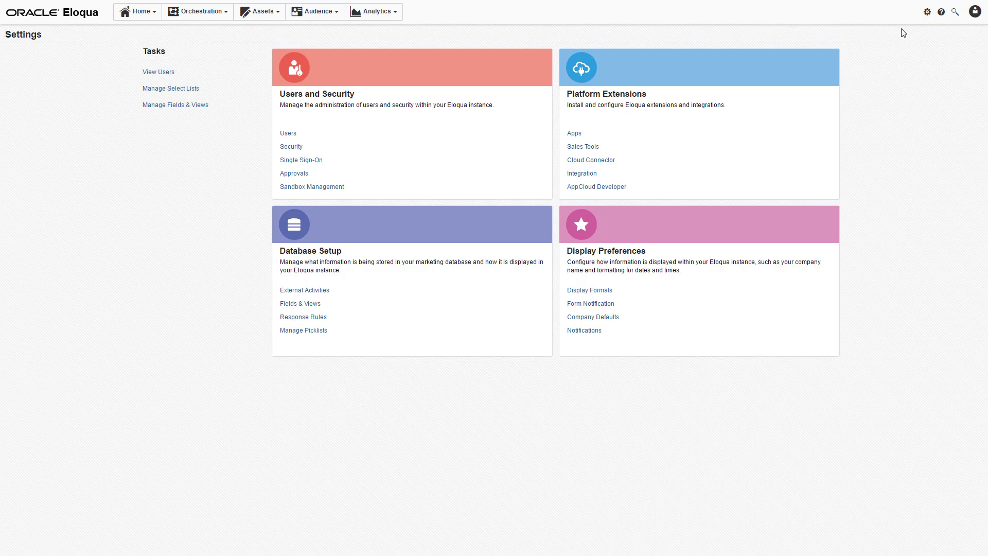
left_click(584, 174)
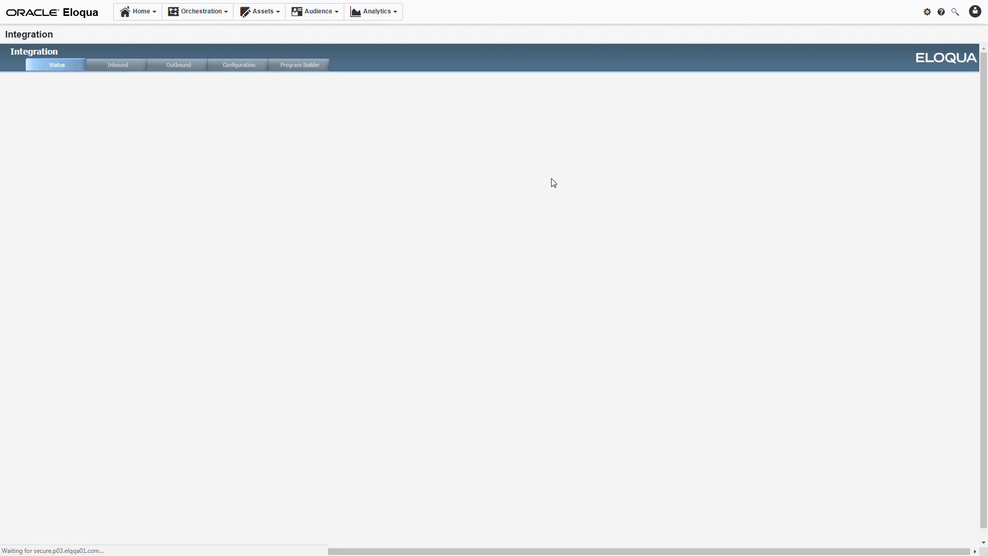
left_click(116, 65)
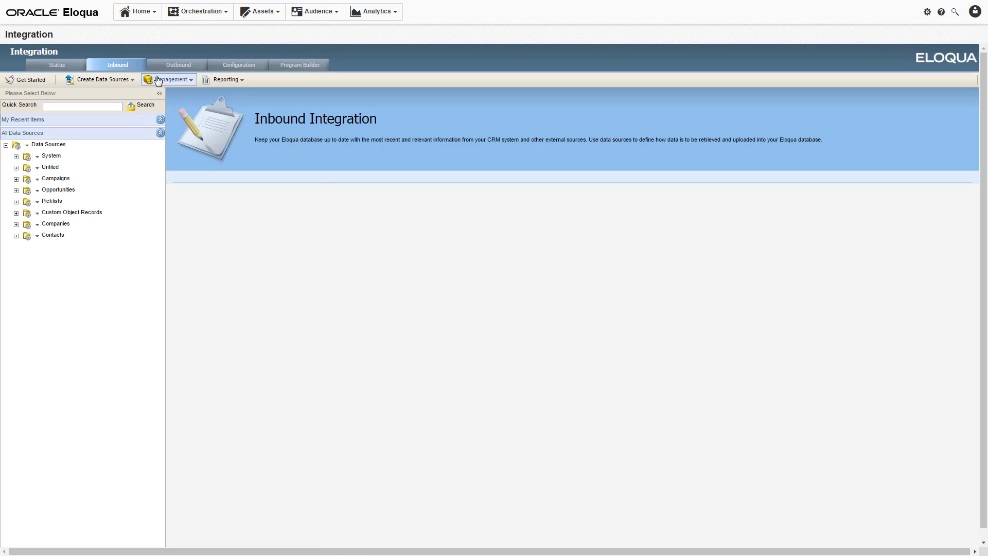
left_click(161, 80)
left_click(172, 124)
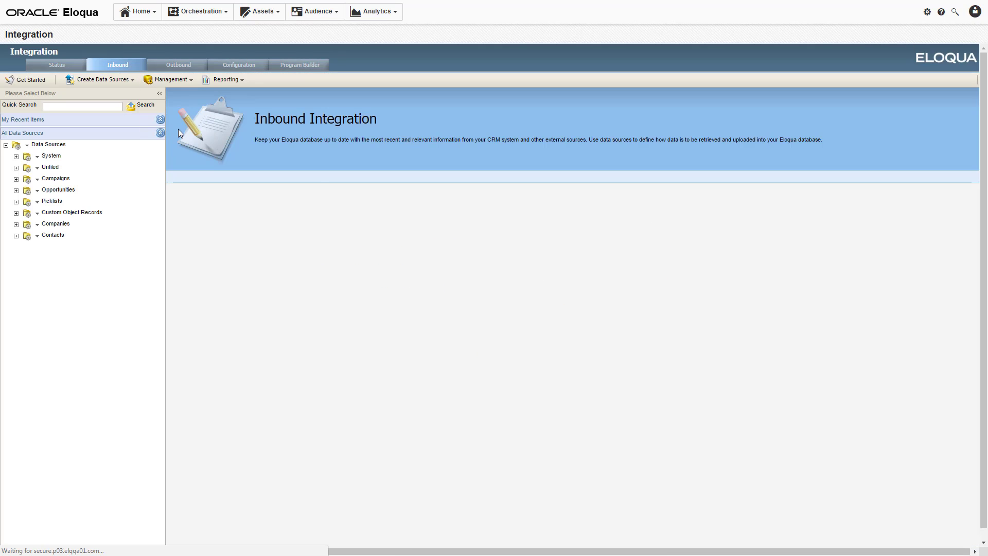